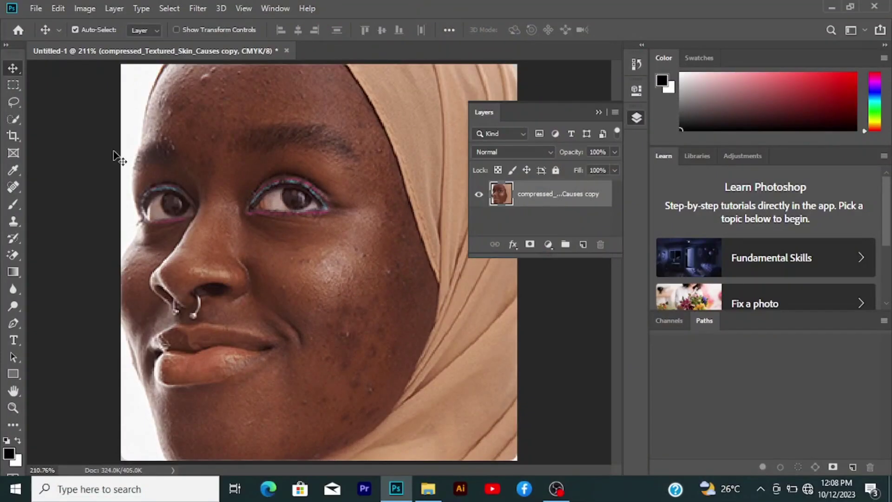
Paint a Quick Selection over the forehead, nose and cheek.
{"action": "left_click", "coordinate": [14, 120]}
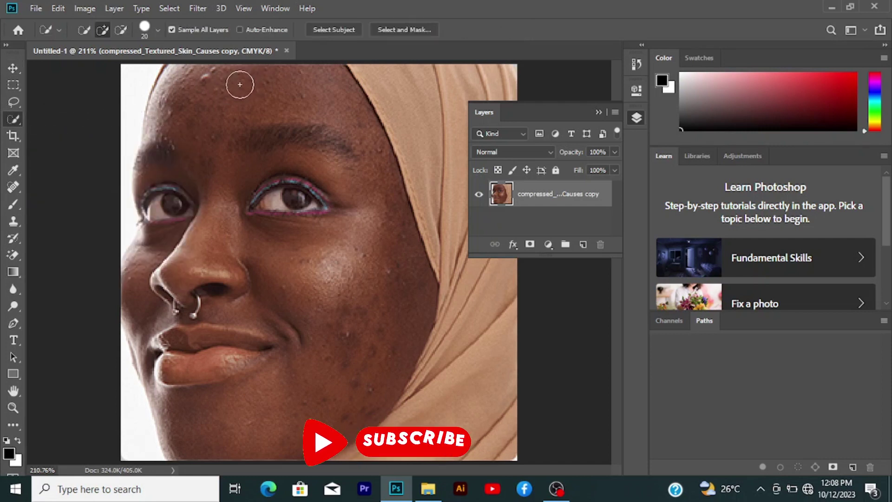
{"action": "mouse_move", "coordinate": [239, 78]}
{"action": "left_mouse_down"}
{"action": "mouse_move", "coordinate": [308, 202]}
{"action": "mouse_move", "coordinate": [329, 378]}
{"action": "left_mouse_up"}
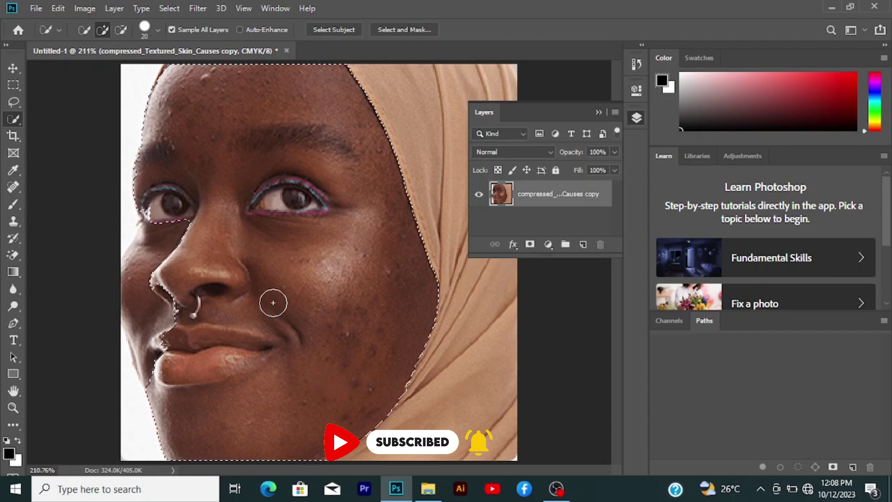
{"action": "left_click_drag", "start_coordinate": [225, 291], "coordinate": [172, 249]}
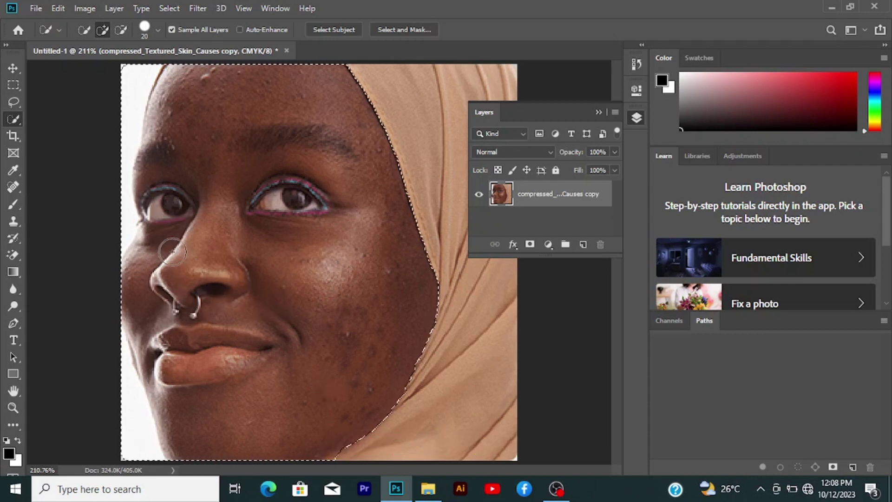
Subtract the top-left and bottom-left white background from the face selection.
{"action": "key", "text": "alt"}
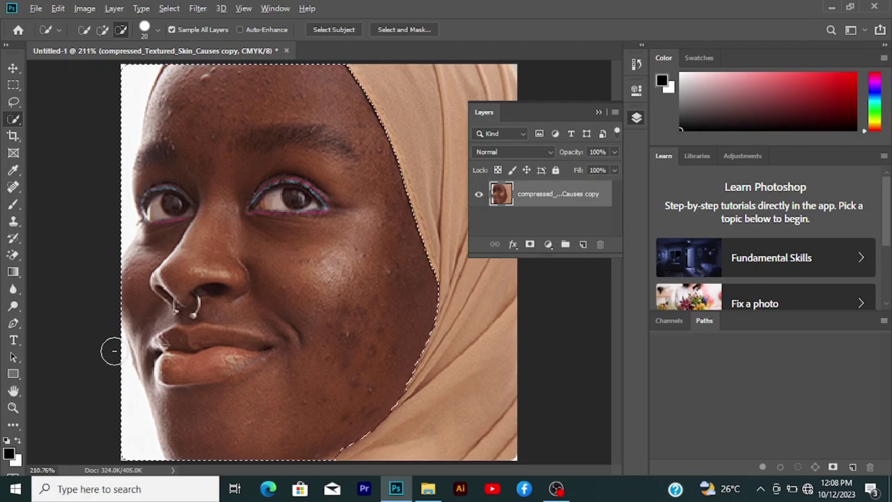
{"action": "left_click_drag", "start_coordinate": [122, 349], "coordinate": [116, 384]}
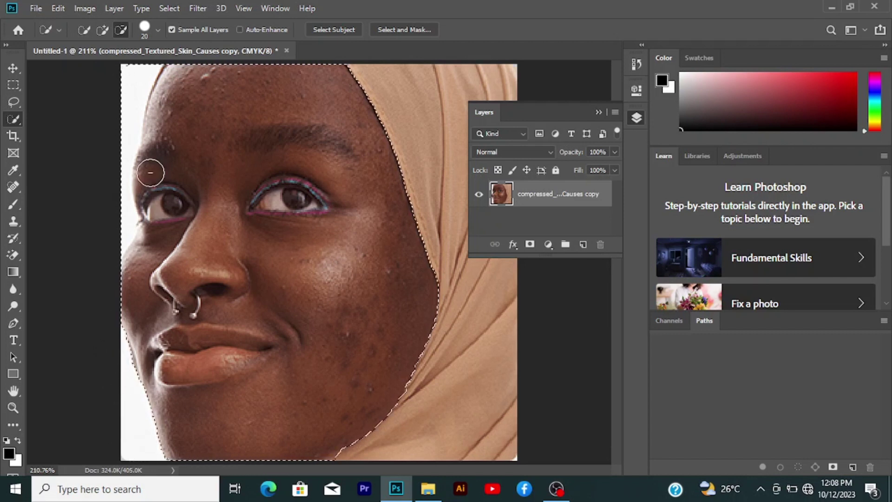
{"action": "mouse_move", "coordinate": [136, 74]}
{"action": "left_mouse_down"}
{"action": "mouse_move", "coordinate": [113, 199]}
{"action": "mouse_move", "coordinate": [138, 268]}
{"action": "left_mouse_up"}
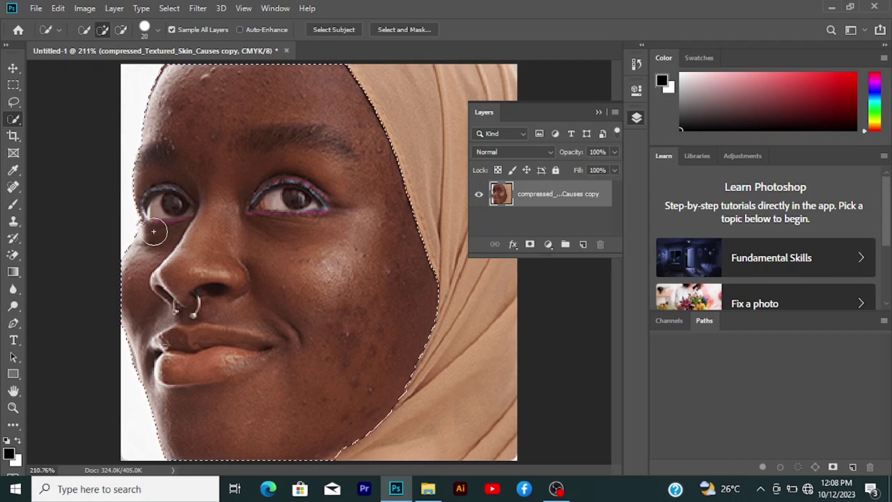
{"action": "left_click", "coordinate": [169, 9]}
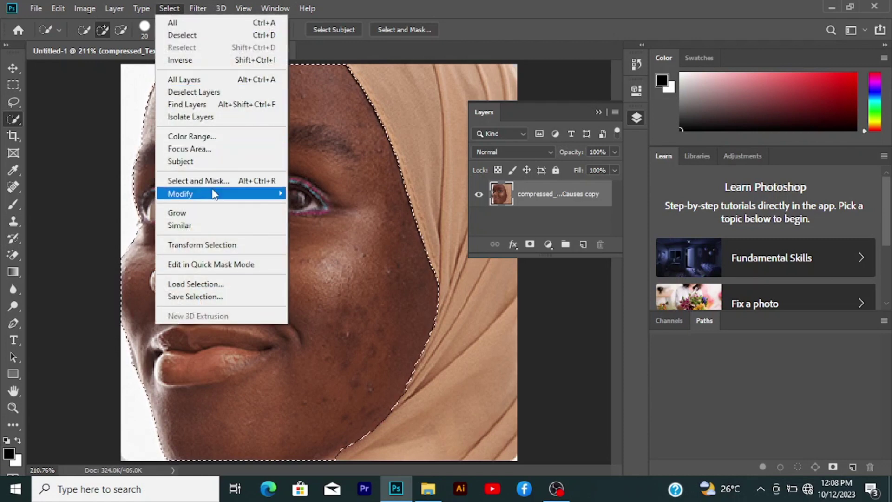
Refine the edge with Smart Radius at 1.8 px, output to New Layer with Layer Mask.
{"action": "left_click", "coordinate": [198, 180]}
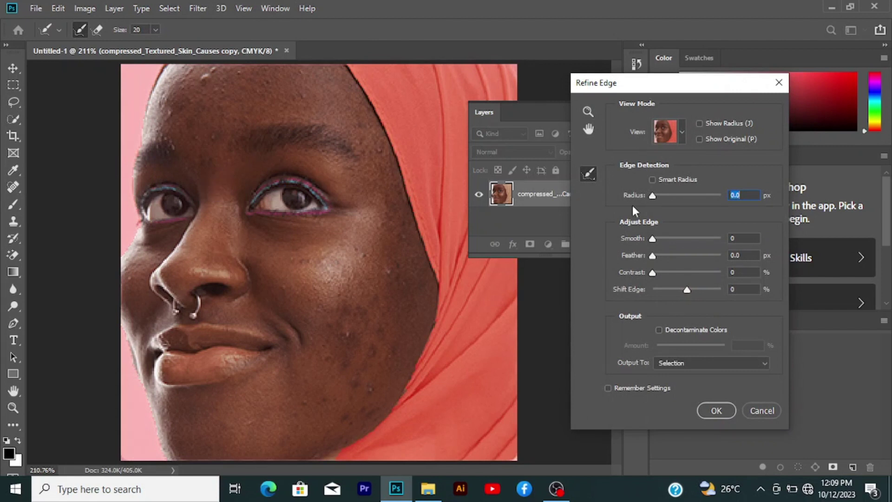
{"action": "left_click", "coordinate": [651, 179]}
{"action": "left_click_drag", "start_coordinate": [657, 197], "coordinate": [660, 197]}
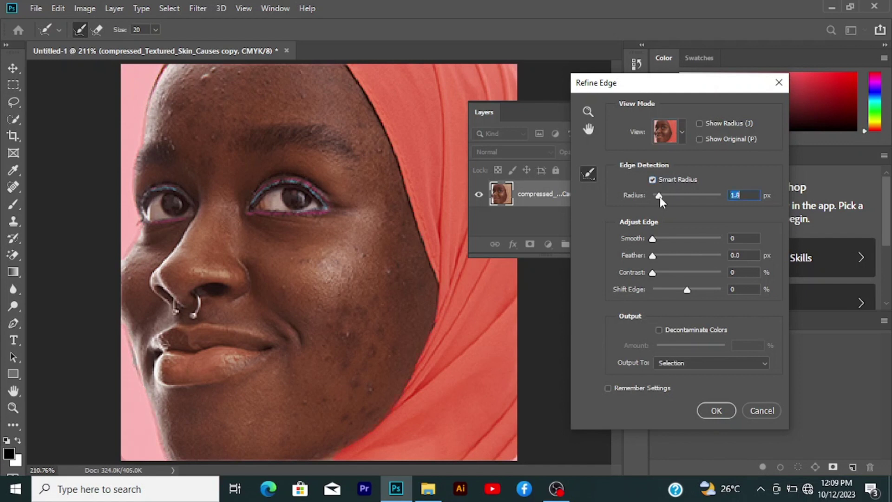
{"action": "left_click", "coordinate": [685, 363]}
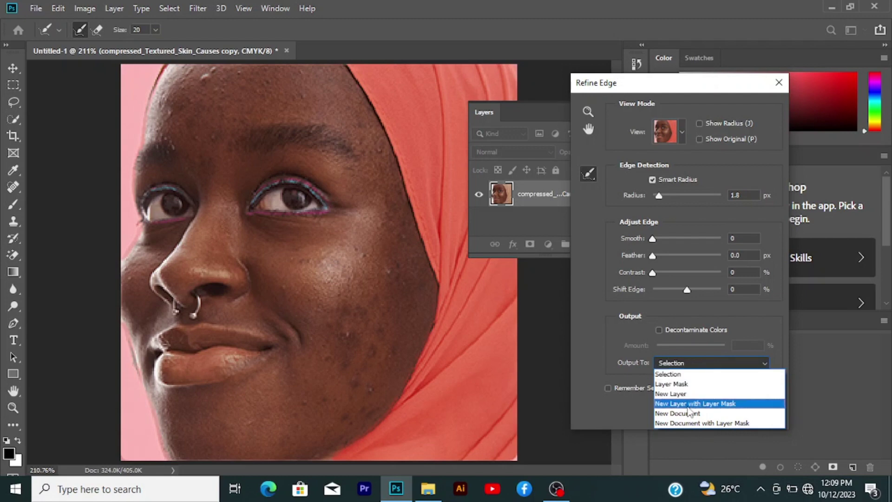
{"action": "left_click", "coordinate": [688, 405]}
{"action": "left_click", "coordinate": [714, 411]}
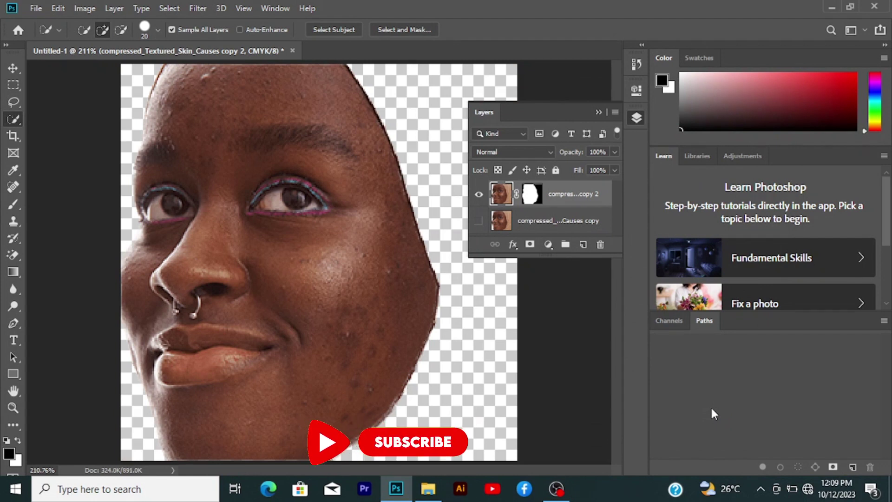
Show the original portrait layer and apply Surface Blur with Radius 8, Threshold 23.
{"action": "left_click", "coordinate": [478, 221]}
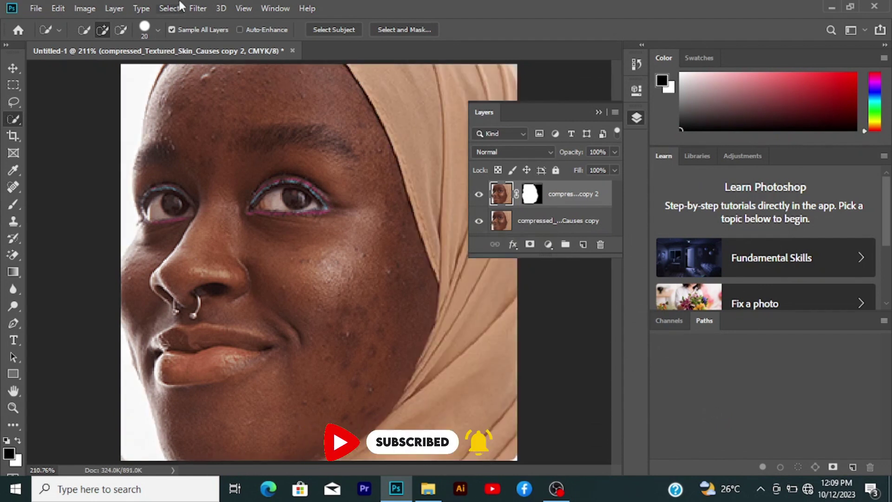
{"action": "left_click", "coordinate": [197, 9]}
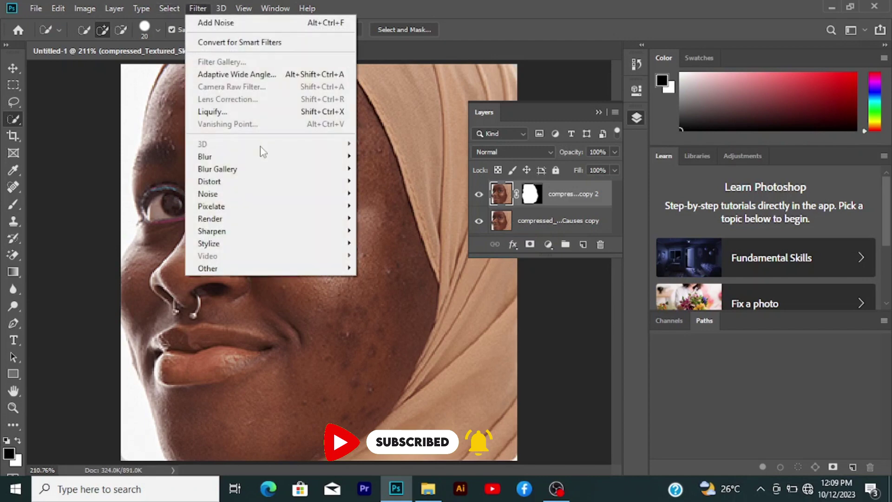
{"action": "mouse_move", "coordinate": [205, 156]}
{"action": "left_click", "coordinate": [389, 280]}
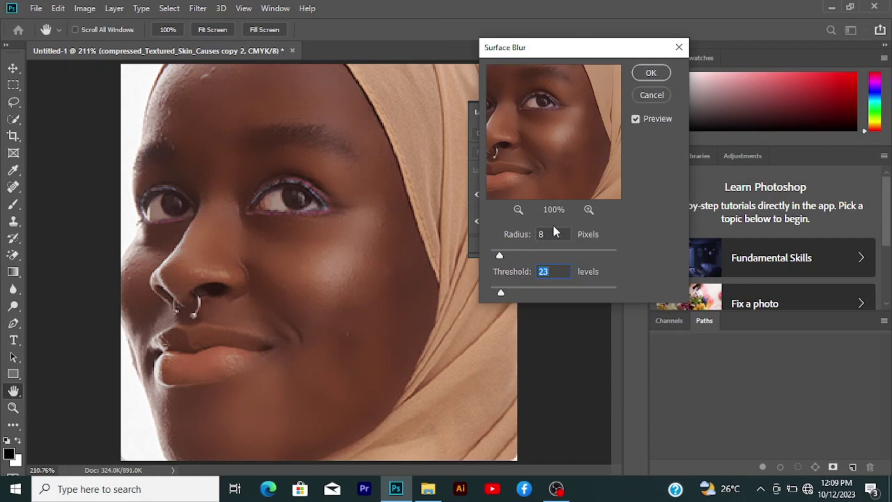
{"action": "left_click_drag", "start_coordinate": [500, 255], "coordinate": [500, 255]}
{"action": "left_click", "coordinate": [499, 255]}
{"action": "double_click", "coordinate": [543, 271]}
{"action": "type", "text": "2"}
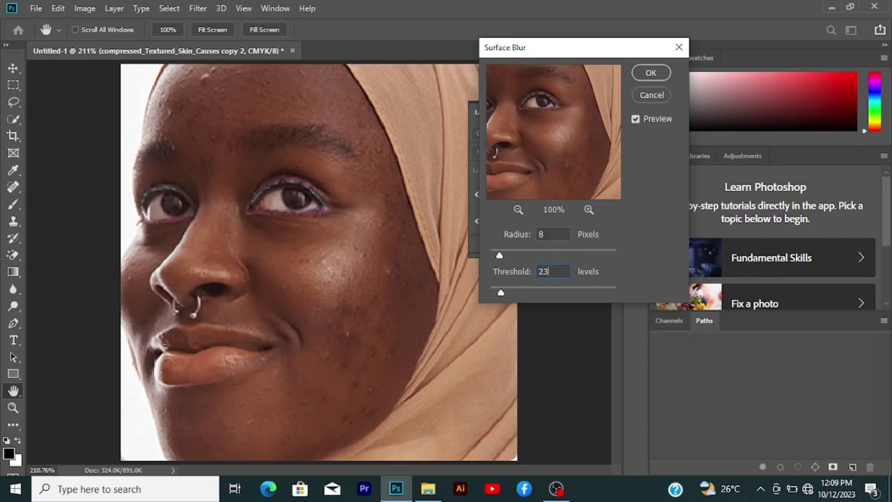
{"action": "left_click", "coordinate": [651, 73]}
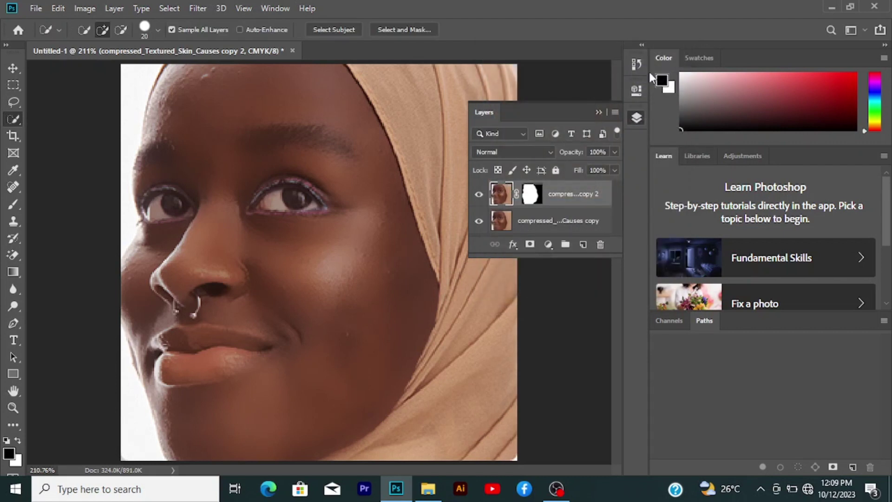
Target the face layer's mask and set up a 37 px Brush.
{"action": "left_click", "coordinate": [532, 194]}
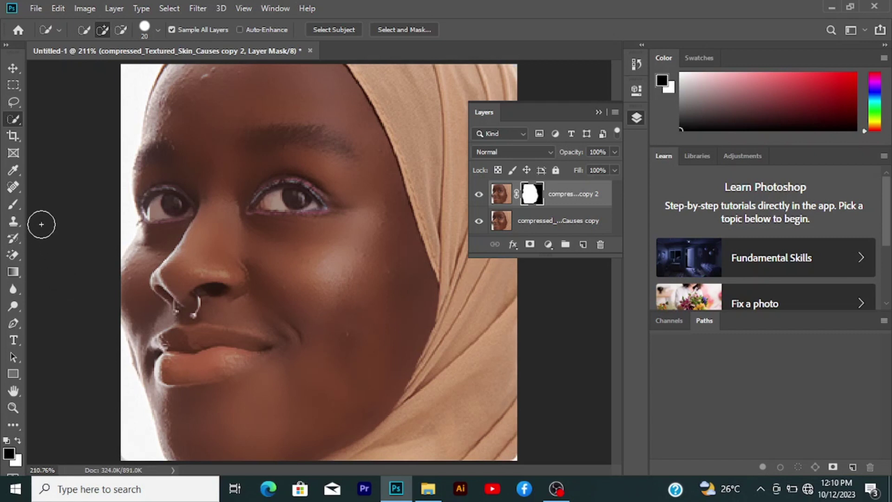
{"action": "left_click", "coordinate": [12, 204]}
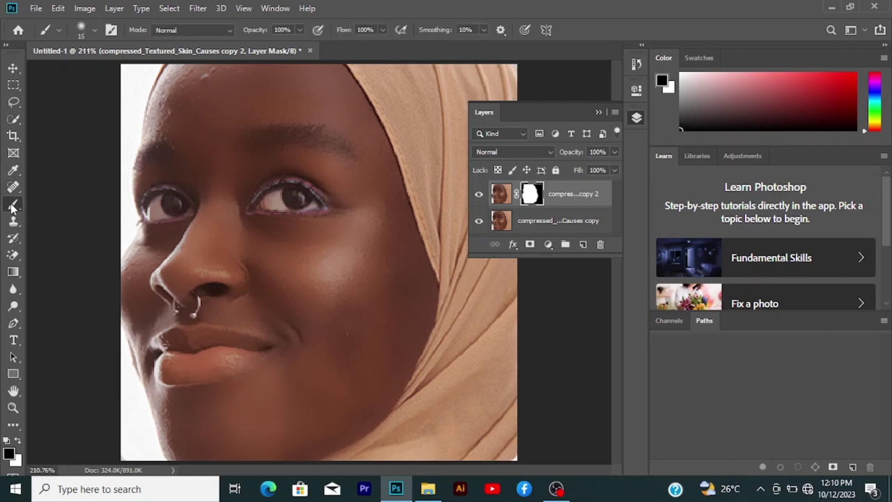
{"action": "left_click", "coordinate": [90, 29]}
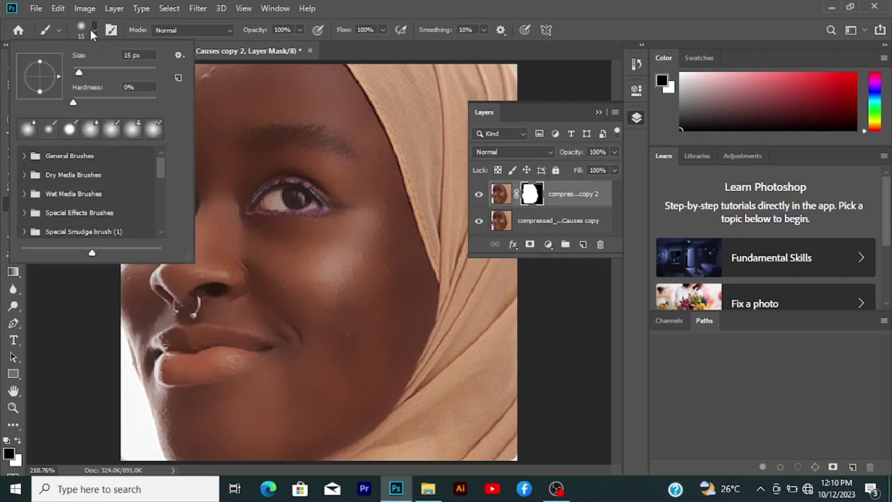
{"action": "left_click_drag", "start_coordinate": [81, 72], "coordinate": [88, 72]}
{"action": "key", "text": "Return"}
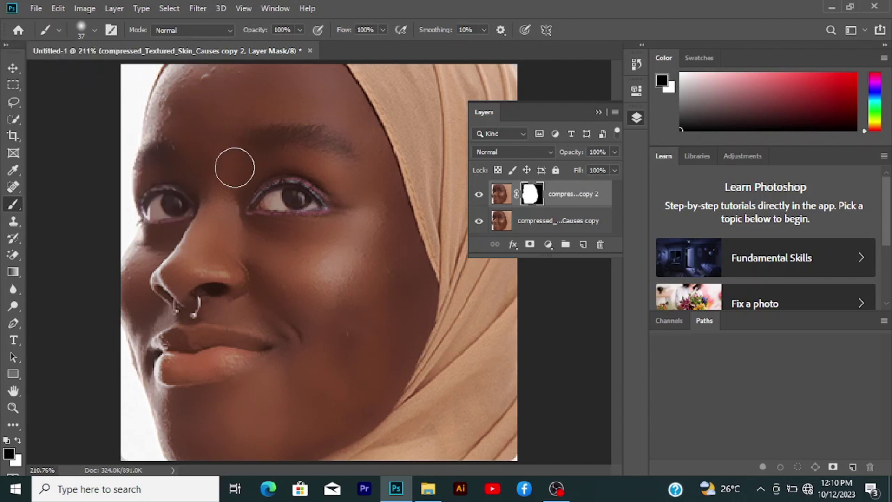
Paint over the nose ring and both eyes' lashes, shrinking the brush for fine detail.
{"action": "left_click", "coordinate": [200, 306]}
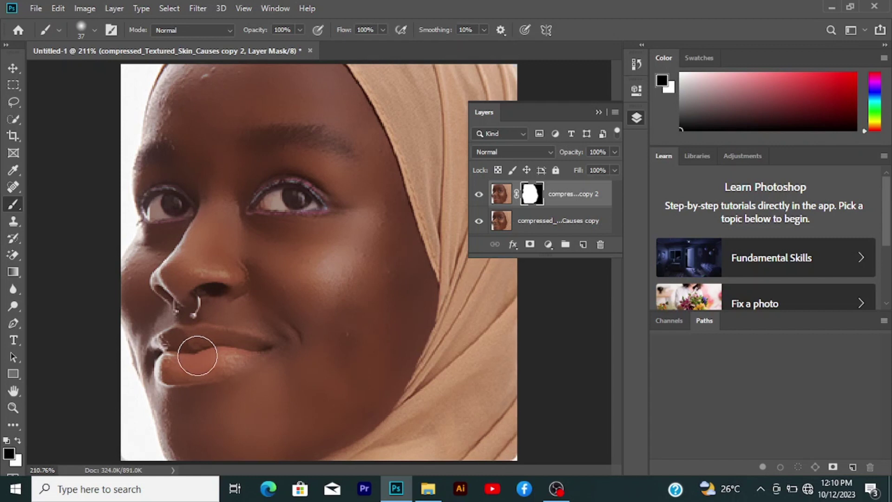
{"action": "key", "text": "bracketleft"}
{"action": "key", "text": "bracketleft"}
{"action": "key", "text": "bracketleft"}
{"action": "key", "text": "bracketleft"}
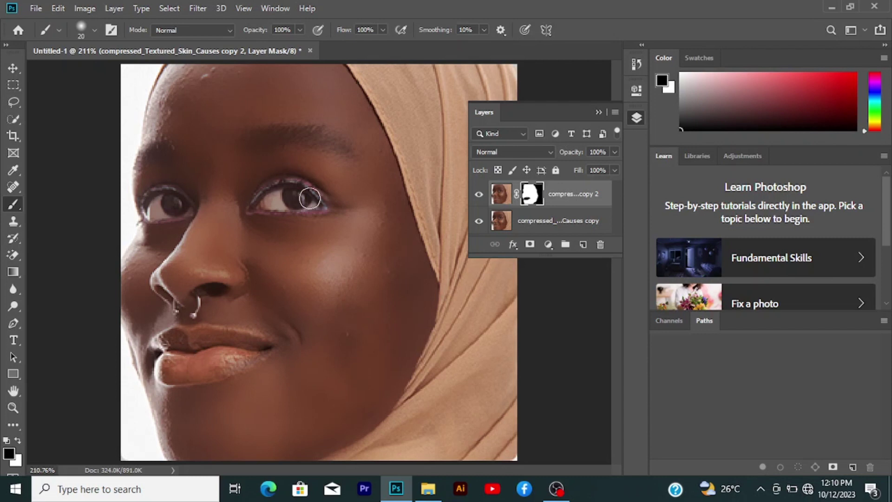
{"action": "mouse_move", "coordinate": [312, 203]}
{"action": "left_mouse_down"}
{"action": "mouse_move", "coordinate": [279, 199]}
{"action": "mouse_move", "coordinate": [283, 206]}
{"action": "left_mouse_up"}
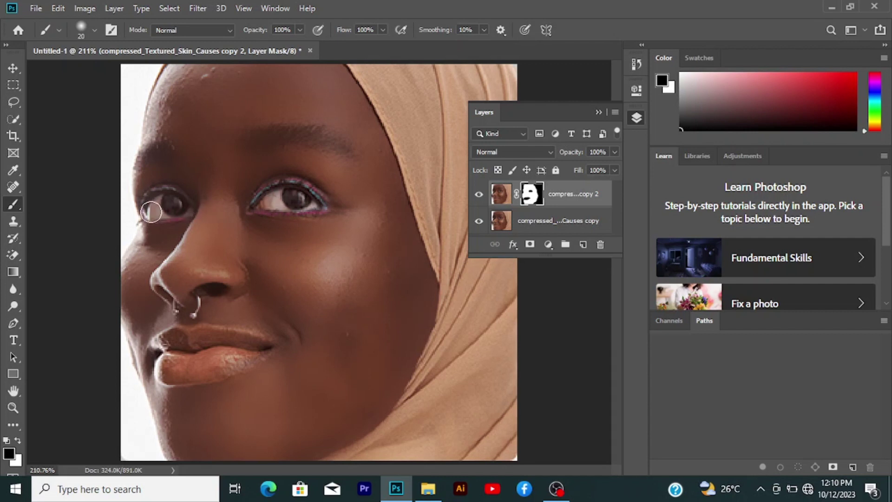
{"action": "left_click_drag", "start_coordinate": [155, 208], "coordinate": [156, 206]}
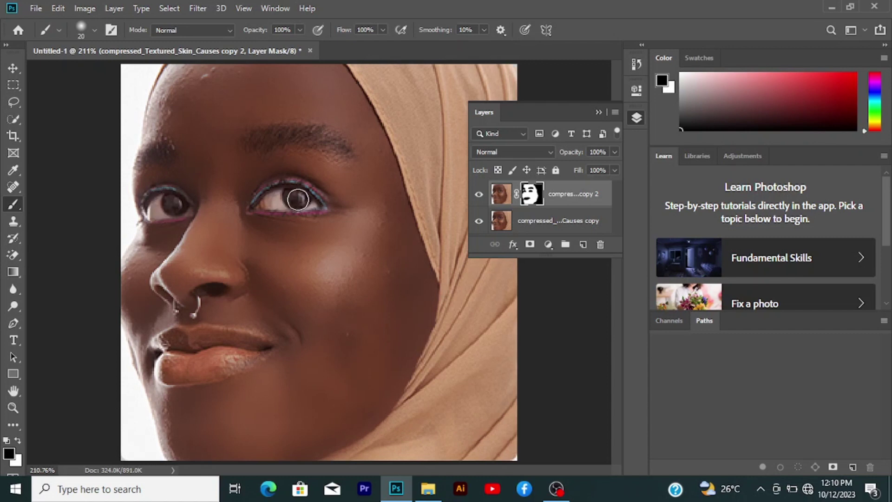
{"action": "key", "text": "bracketleft"}
Target the face layer's pixels and choose the plain Blur Tool.
{"action": "left_click", "coordinate": [499, 195]}
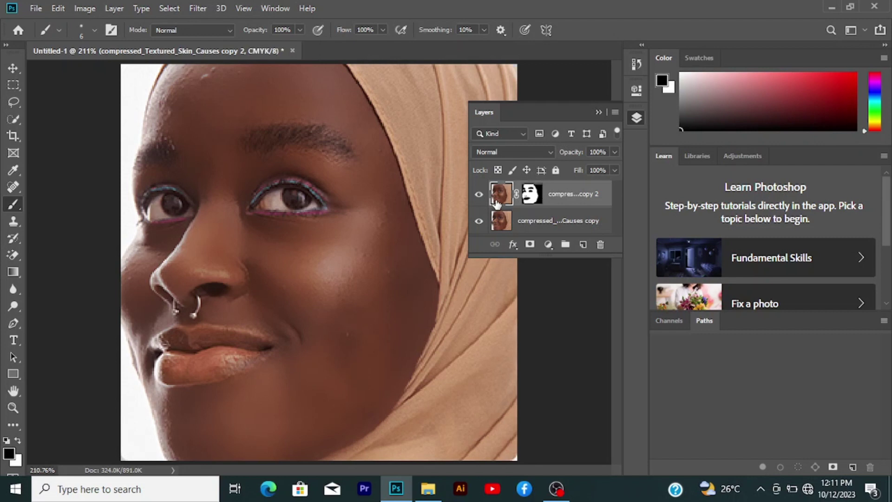
{"action": "left_click", "coordinate": [16, 289]}
{"action": "right_click", "coordinate": [16, 289]}
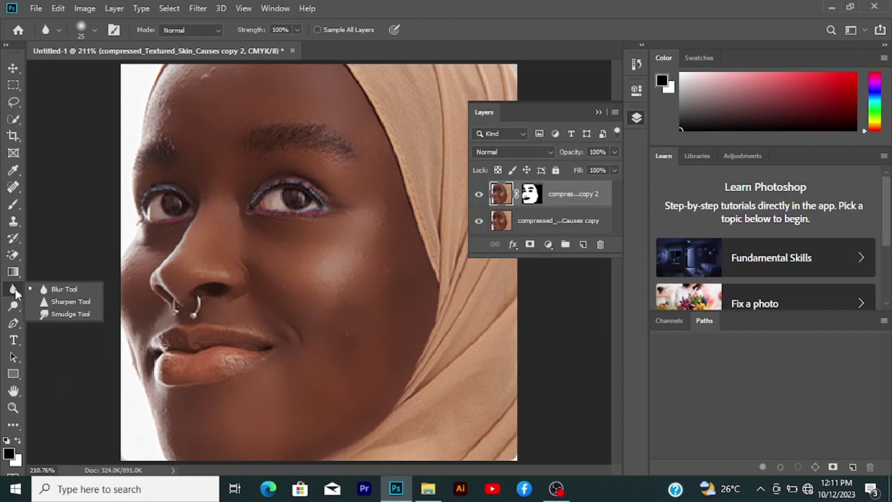
{"action": "left_click", "coordinate": [64, 289]}
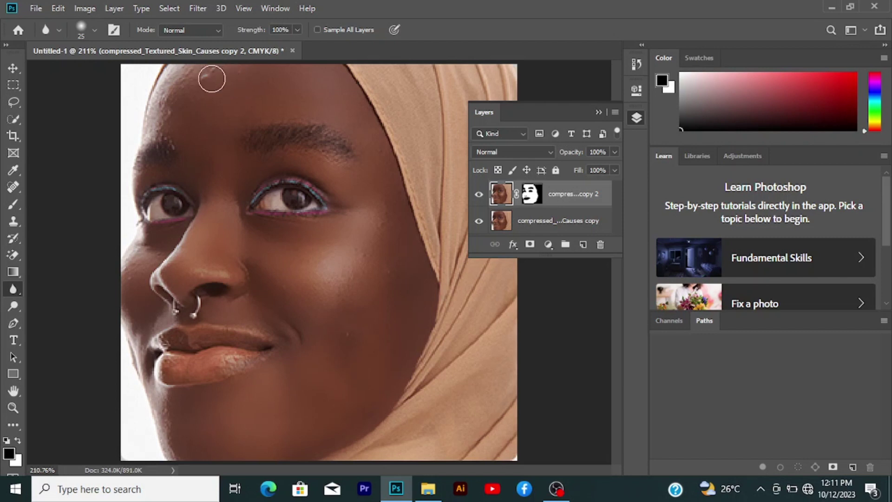
Resize the blur brush and soften the rough skin right of the mouth corner.
{"action": "key", "text": "bracketright"}
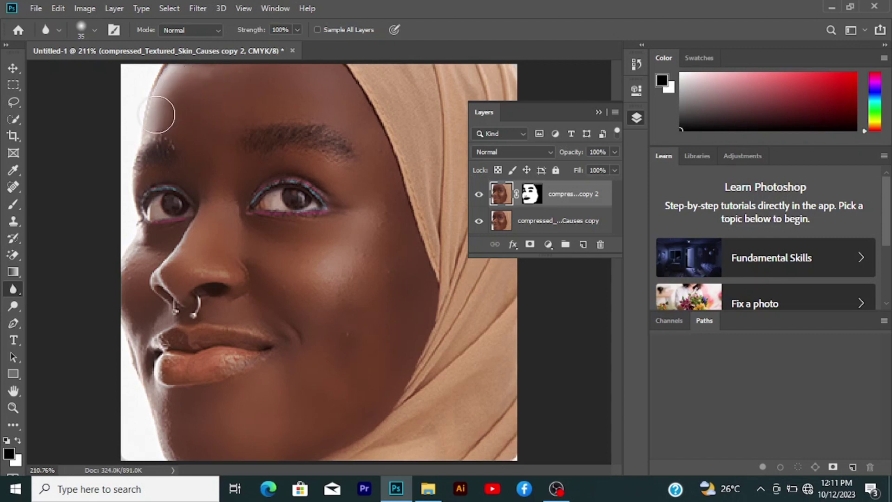
{"action": "key", "text": "bracketleft"}
{"action": "key", "text": "bracketleft"}
{"action": "key", "text": "bracketleft"}
{"action": "key", "text": "bracketleft"}
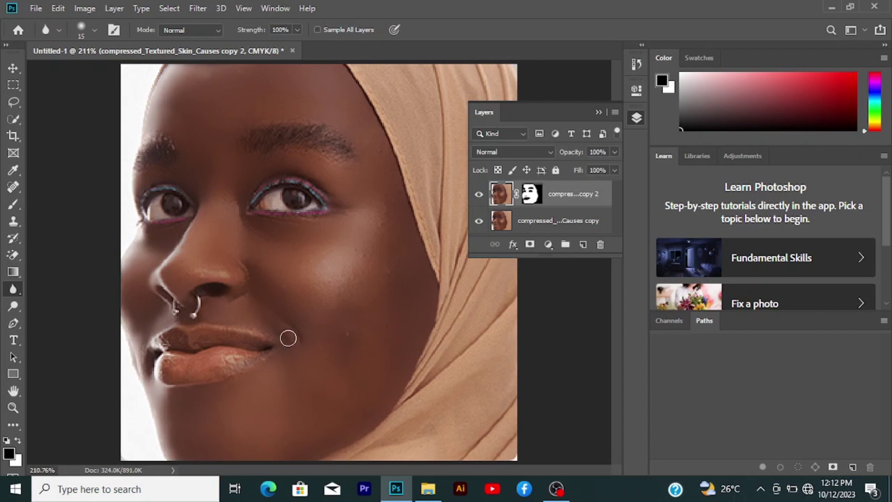
{"action": "left_click_drag", "start_coordinate": [271, 326], "coordinate": [293, 342]}
{"action": "right_click", "coordinate": [14, 187]}
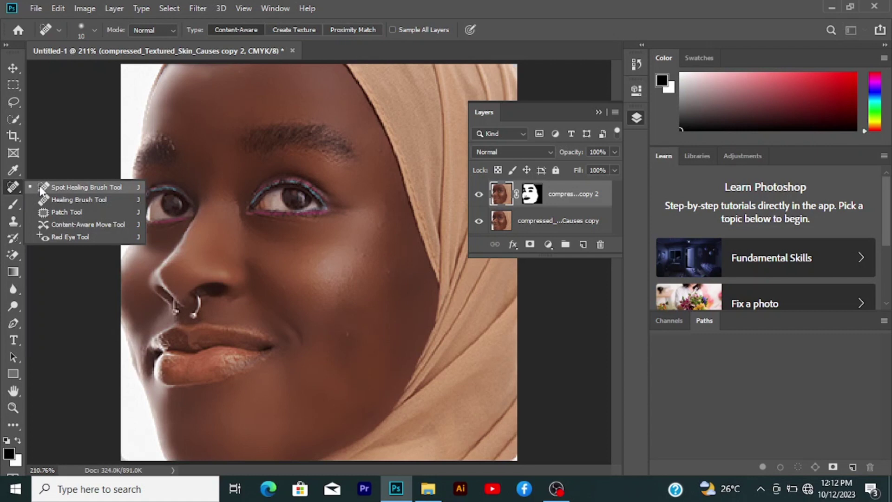
{"action": "left_click", "coordinate": [76, 187]}
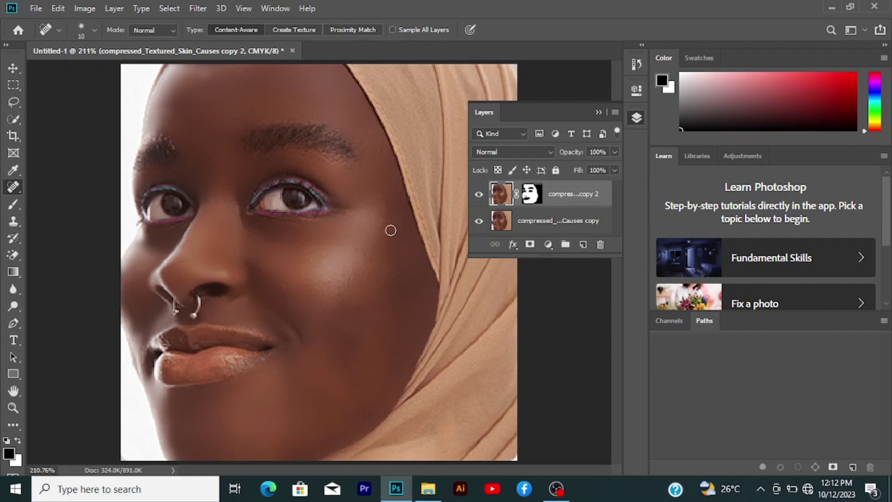
{"action": "left_click", "coordinate": [478, 193]}
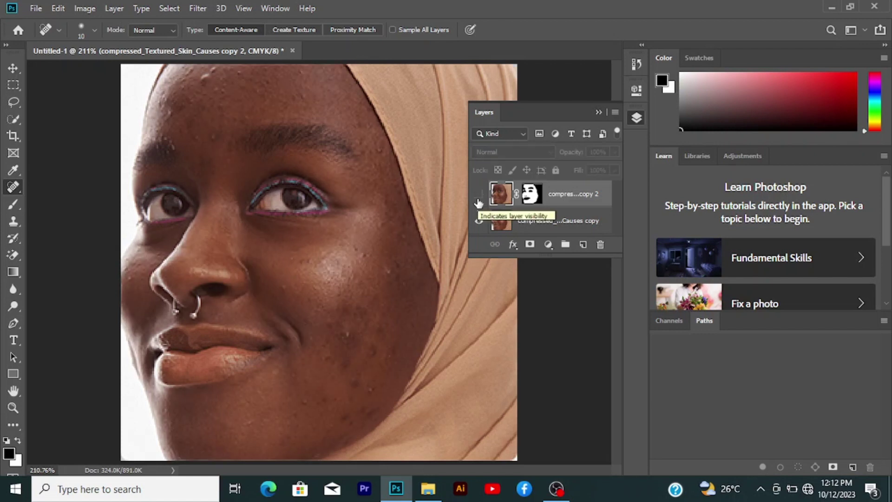
{"action": "left_click", "coordinate": [479, 194]}
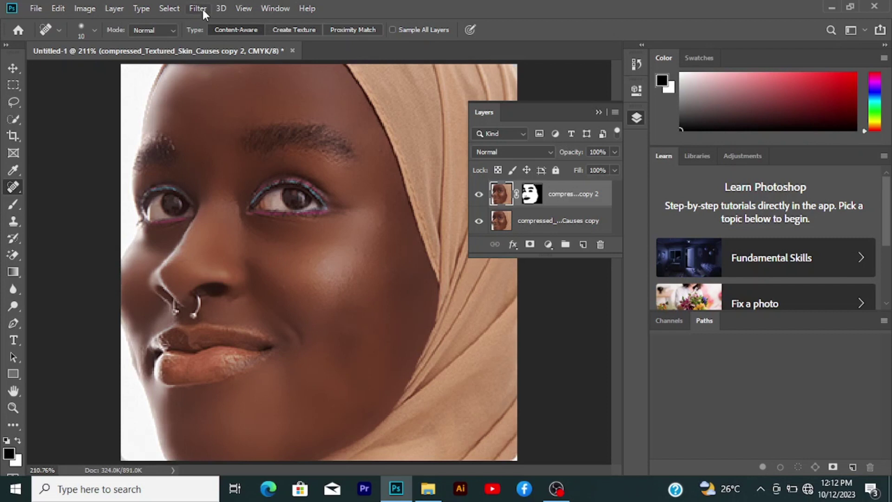
Add 1.05% Gaussian monochromatic noise to the smoothed face layer.
{"action": "left_click", "coordinate": [201, 9]}
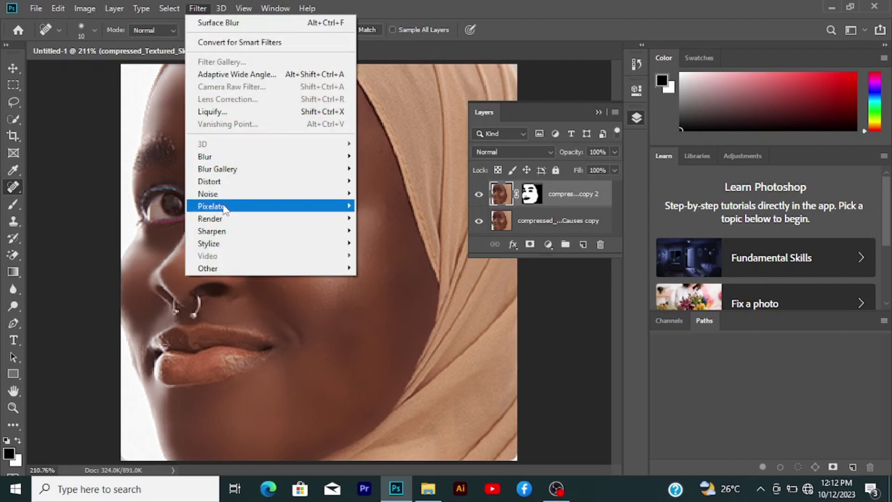
{"action": "mouse_move", "coordinate": [207, 194]}
{"action": "left_click", "coordinate": [372, 195]}
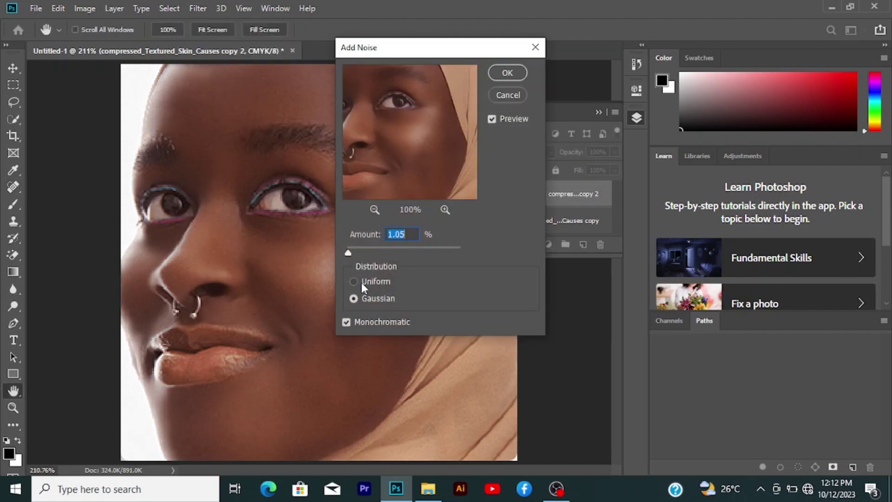
{"action": "left_click", "coordinate": [354, 297]}
{"action": "left_click", "coordinate": [516, 73]}
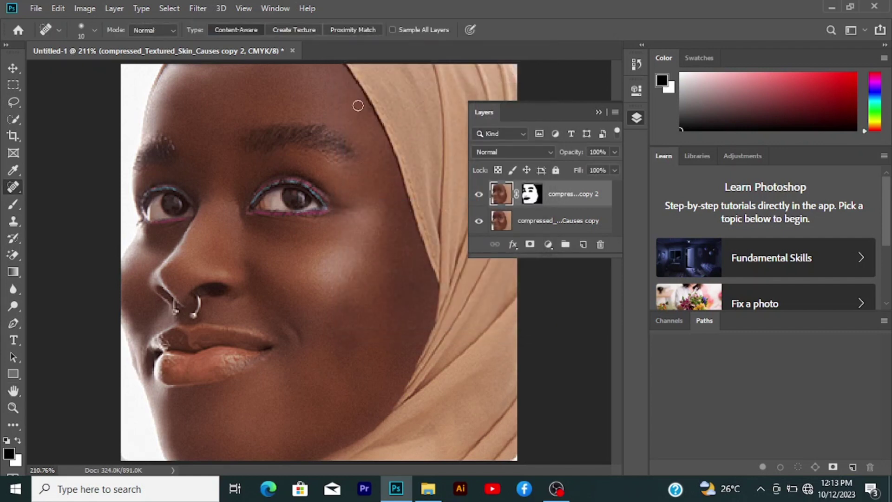
{"action": "left_click", "coordinate": [15, 67]}
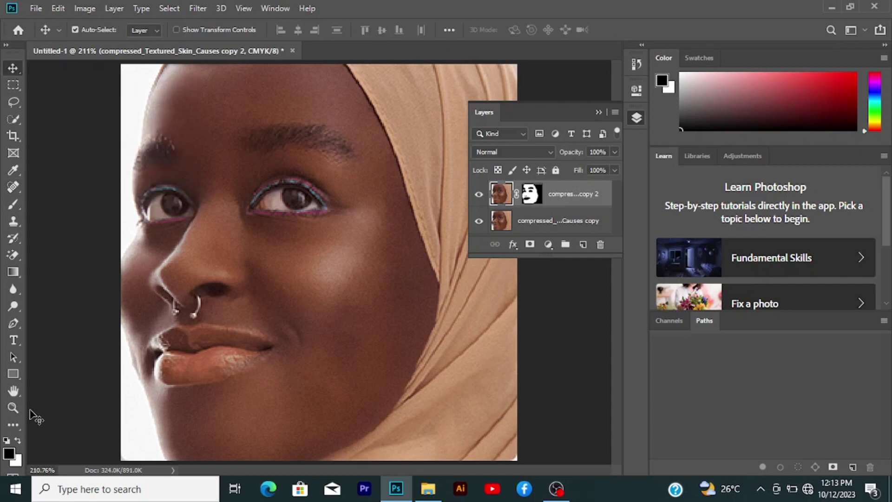
{"action": "left_click", "coordinate": [479, 193]}
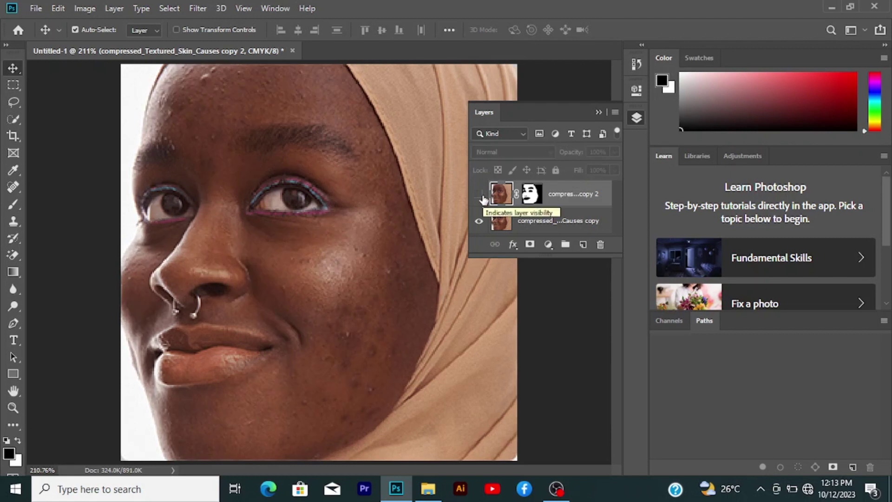
{"action": "left_click", "coordinate": [480, 195]}
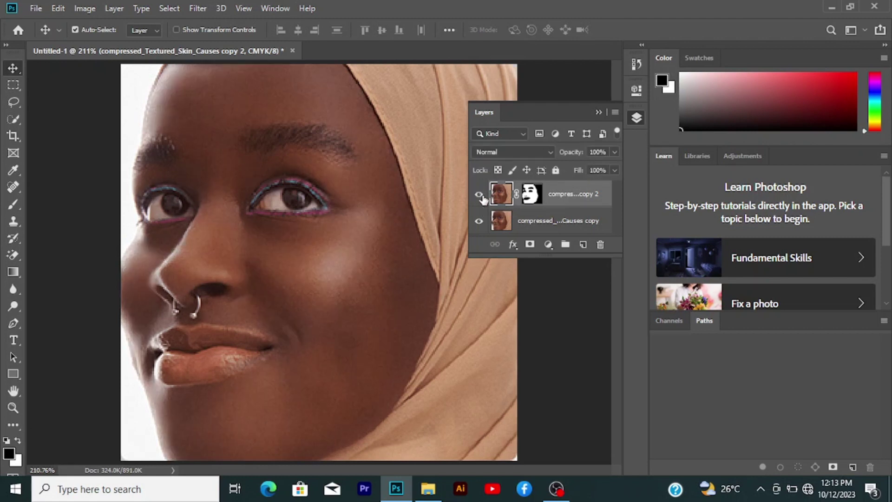